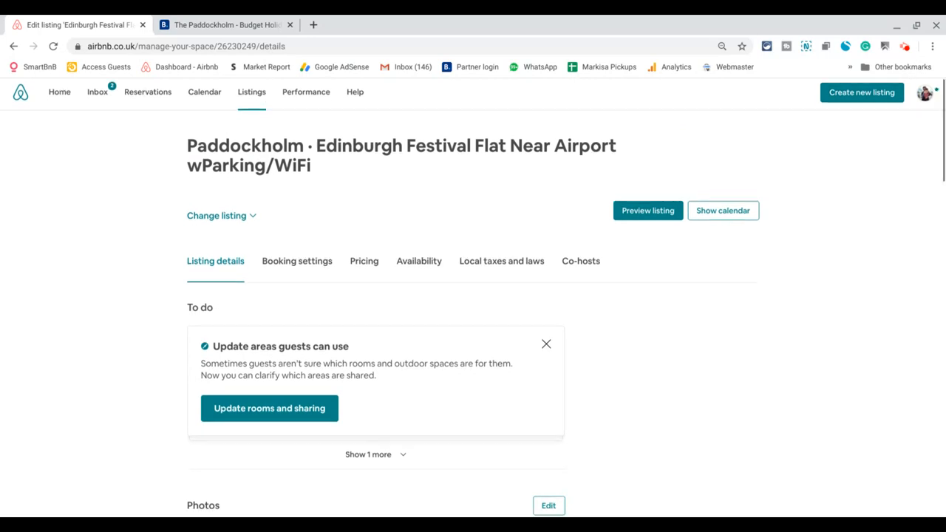
# Open the listing's Availability settings and scroll down to the Sync calendars section.
pyautogui.scroll(-1, 473, 296)
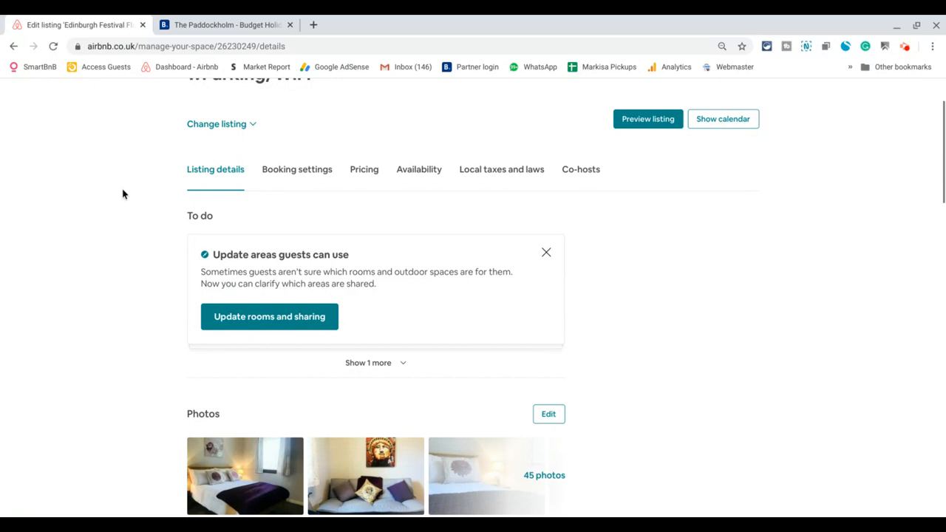
pyautogui.scroll(1, 124, 193)
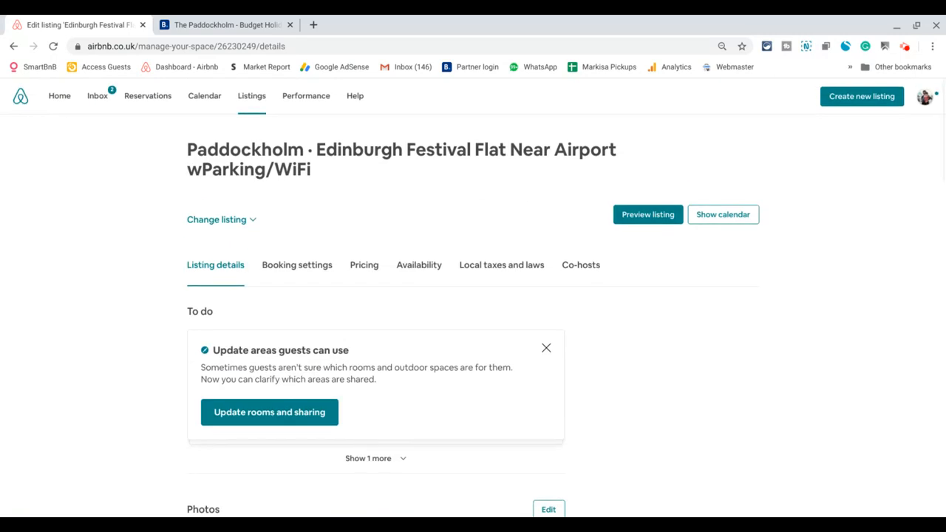
pyautogui.scroll(-1, 118, 266)
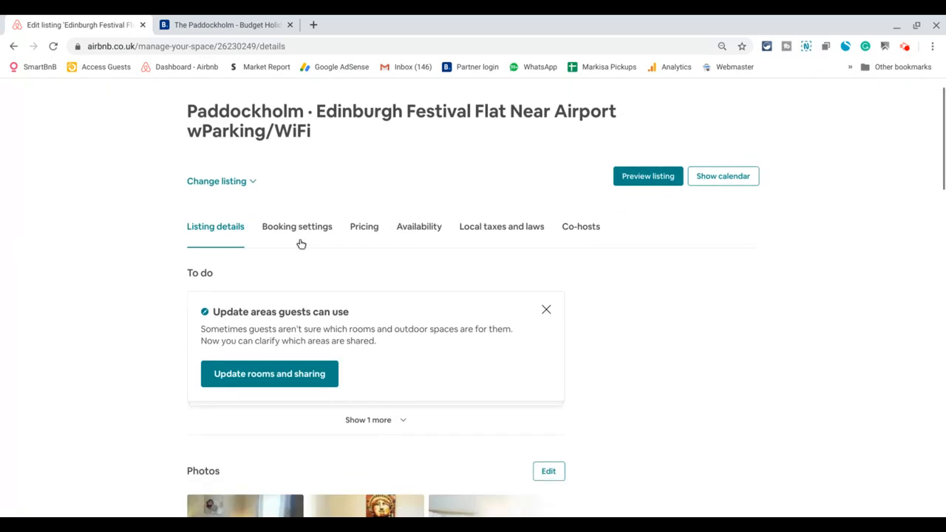
pyautogui.click(416, 229)
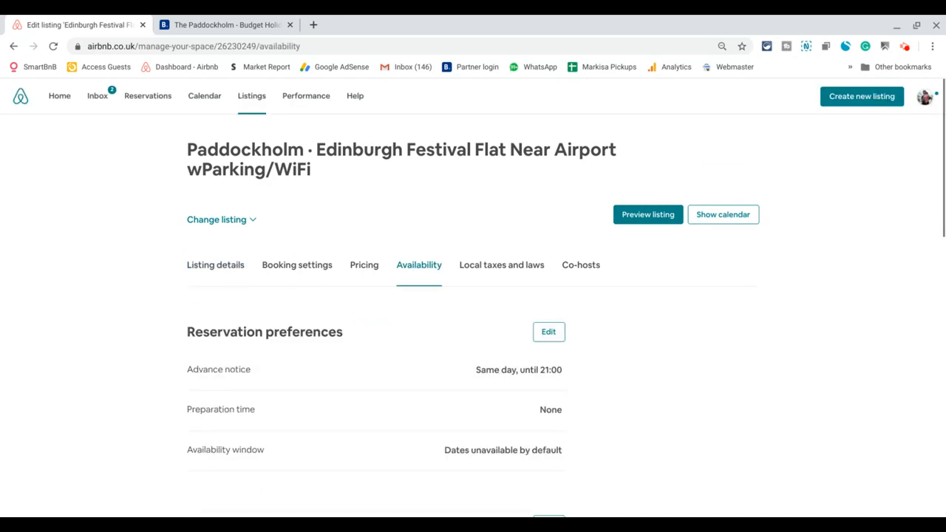
pyautogui.scroll(-1, 473, 295)
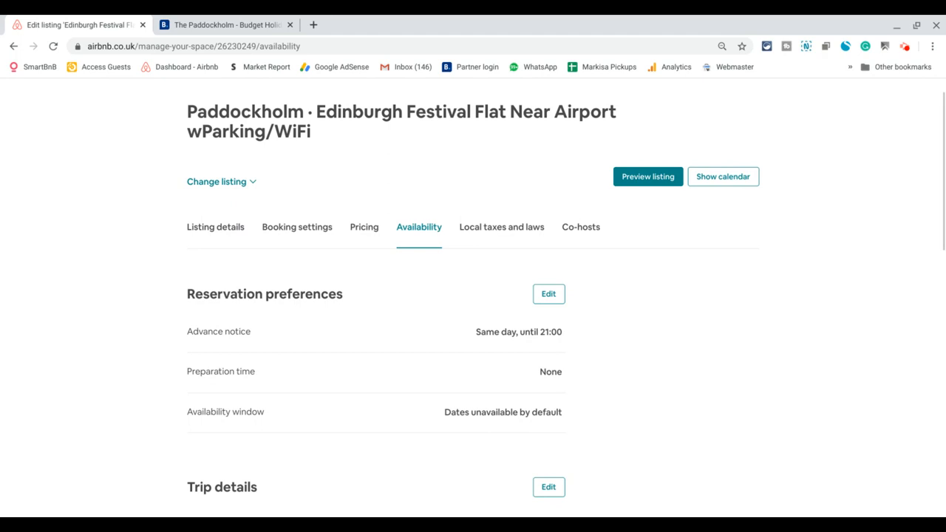
pyautogui.scroll(-2, 473, 295)
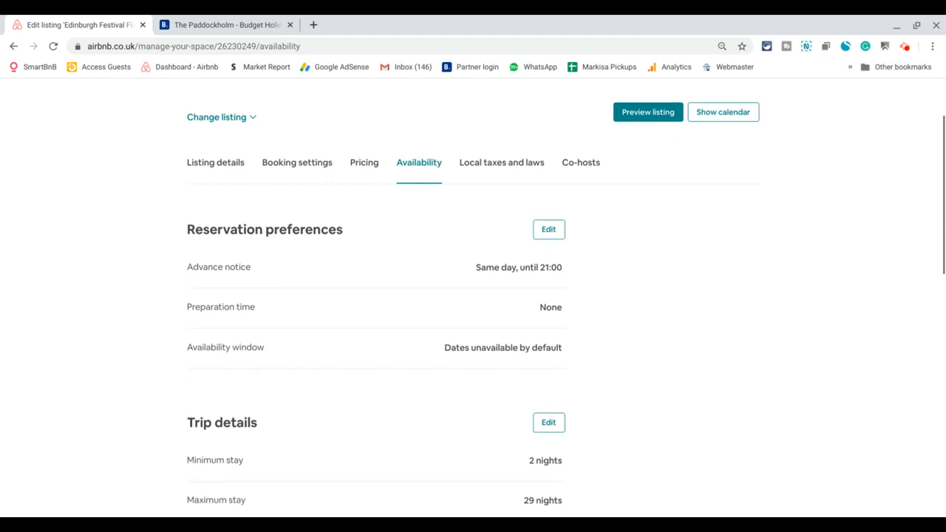
pyautogui.scroll(-5, 473, 296)
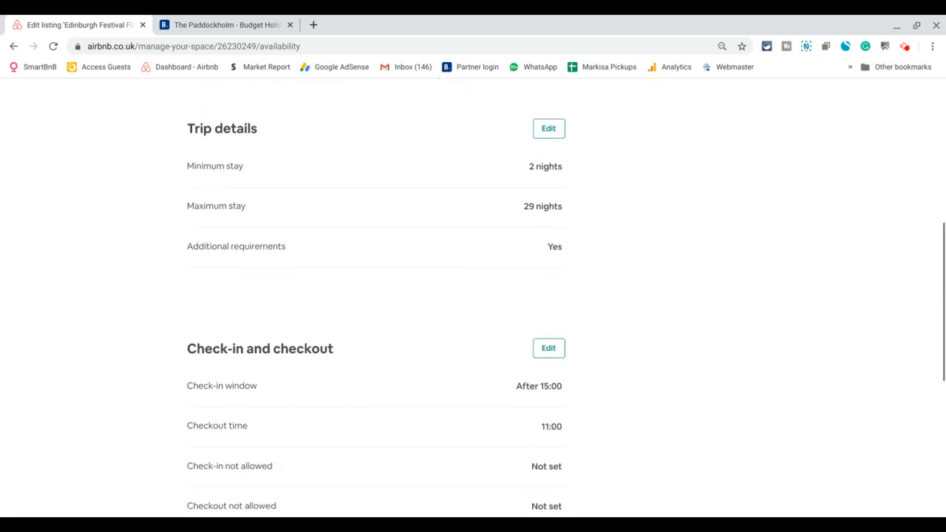
pyautogui.scroll(-3, 473, 296)
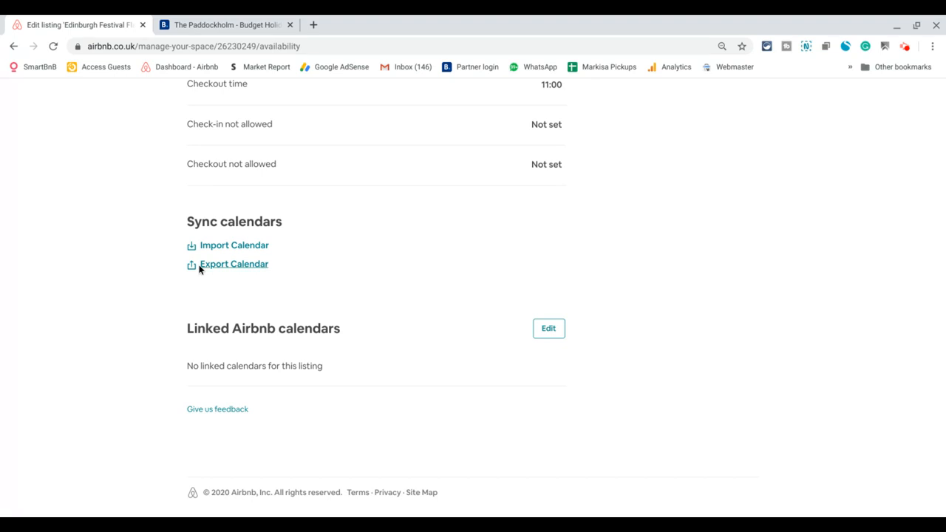
# Copy the Airbnb listing's iCal link from the Export Calendar window.
pyautogui.click(232, 267)
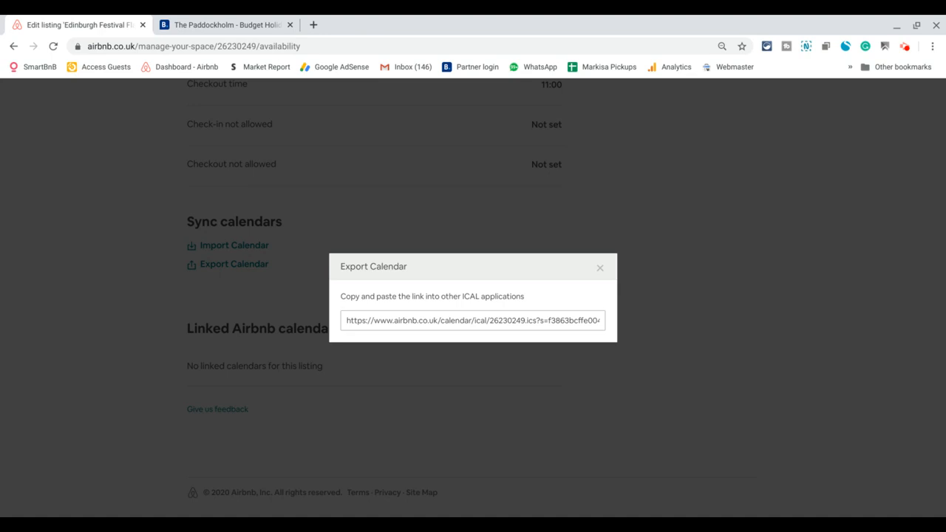
pyautogui.click(423, 319)
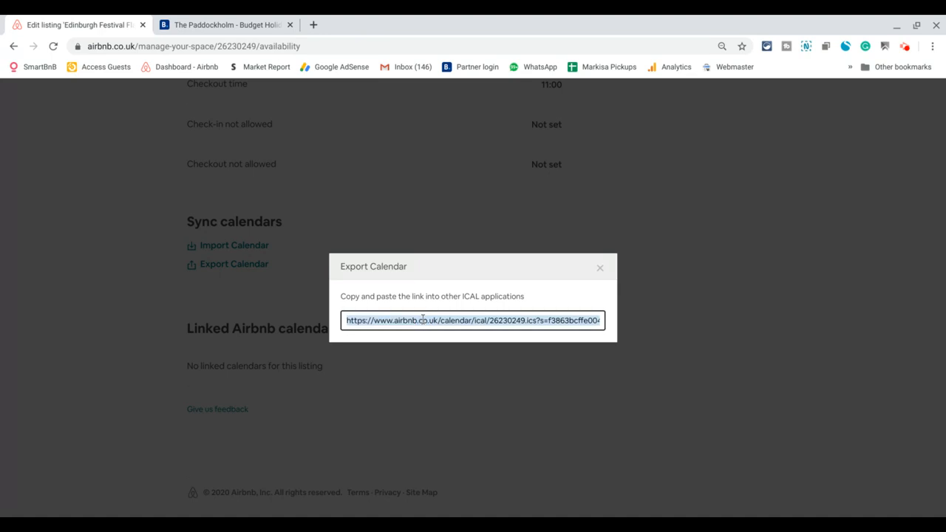
pyautogui.click(433, 319)
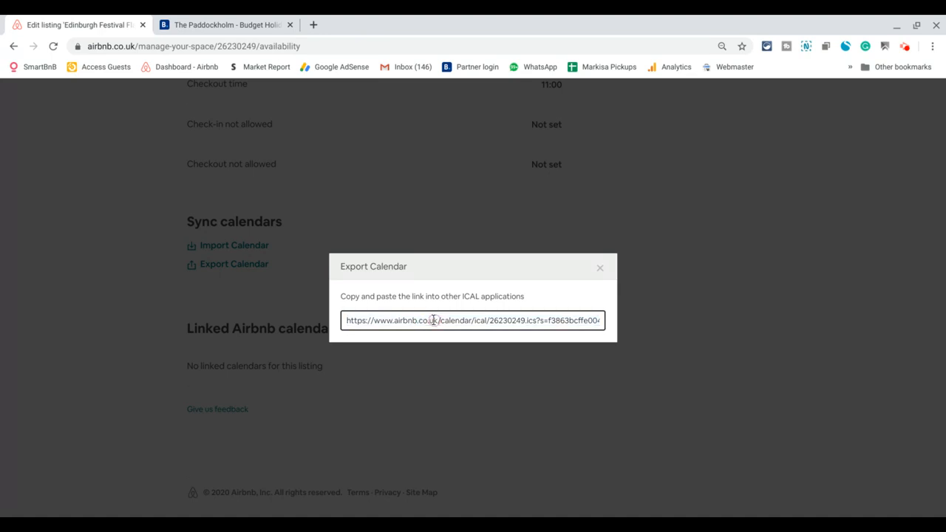
pyautogui.click(432, 319)
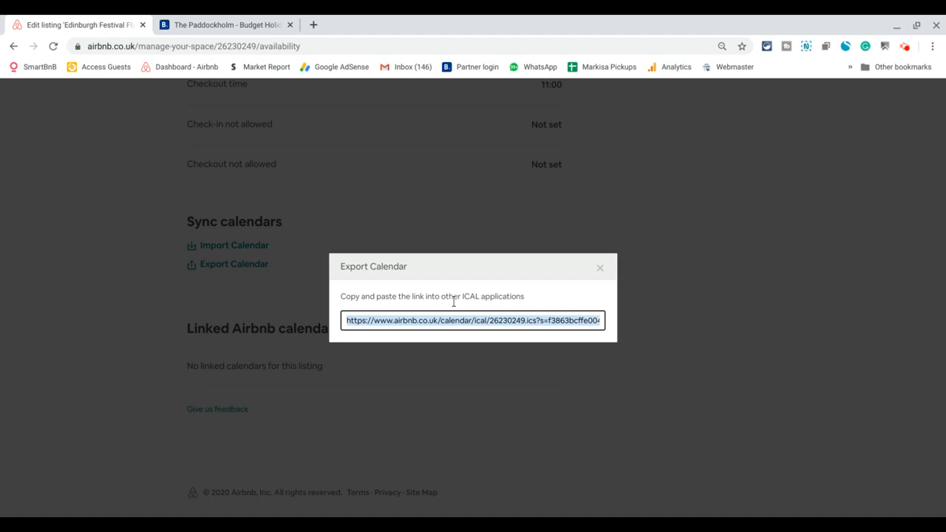
pyautogui.click(600, 269)
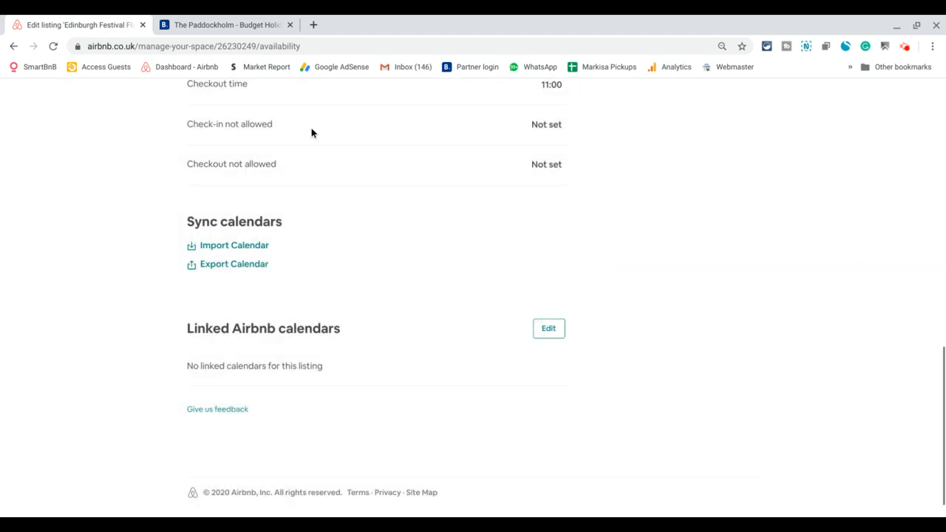
pyautogui.click(257, 20)
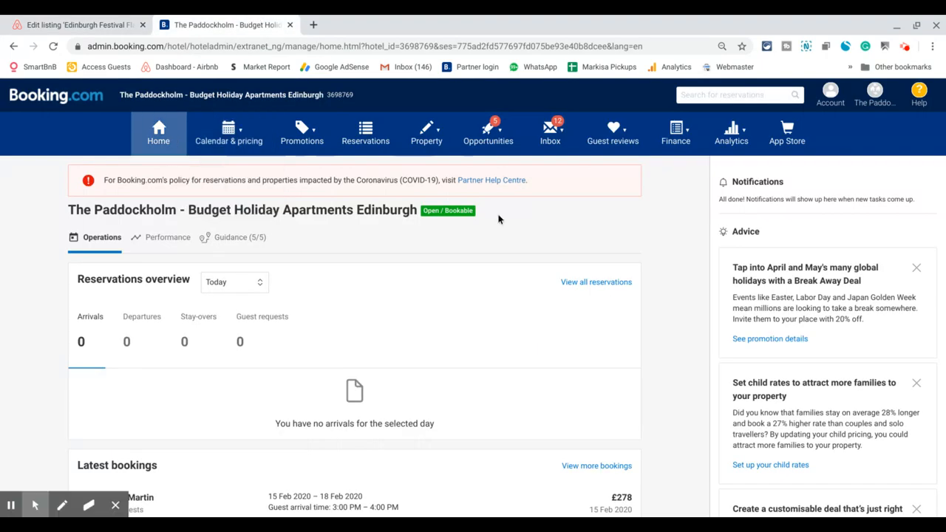
# Go to Calendar & pricing > Sync calendars to see the airbnb.co.uk connection.
pyautogui.scroll(-3, 473, 295)
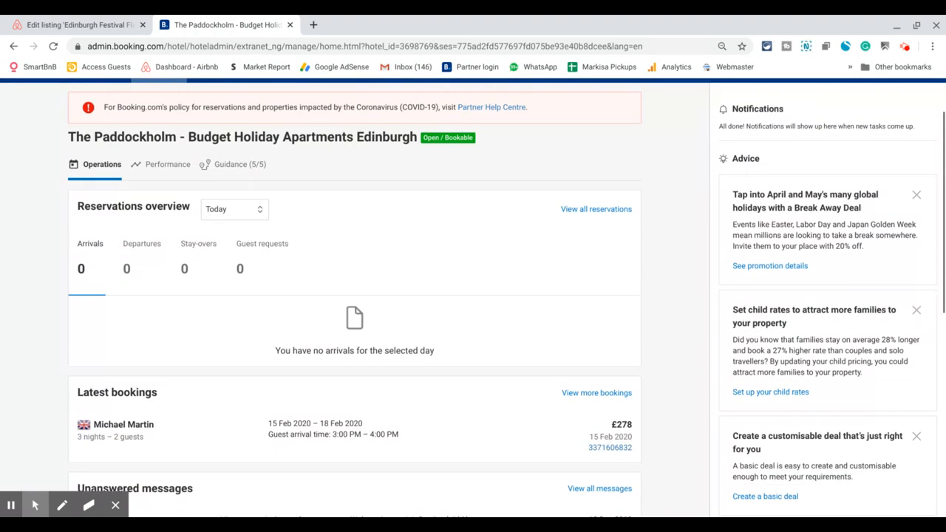
pyautogui.scroll(3, 473, 296)
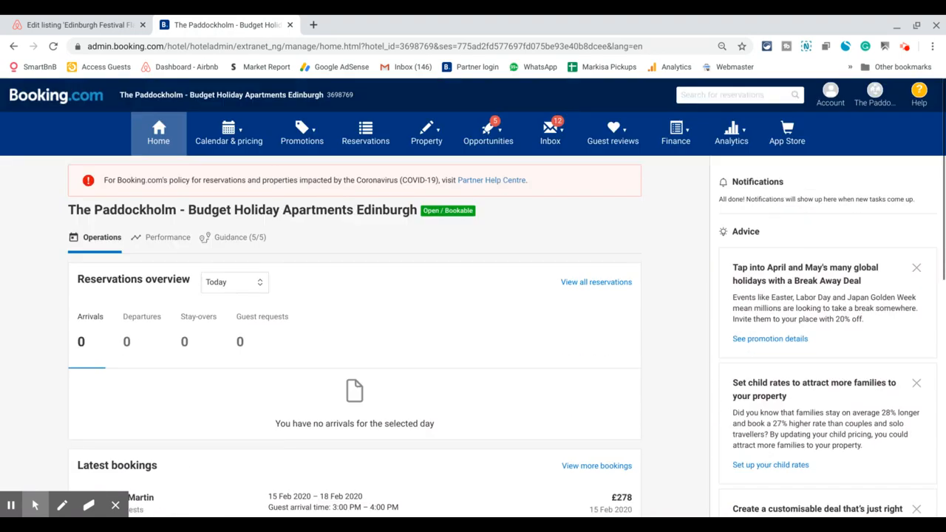
pyautogui.click(249, 141)
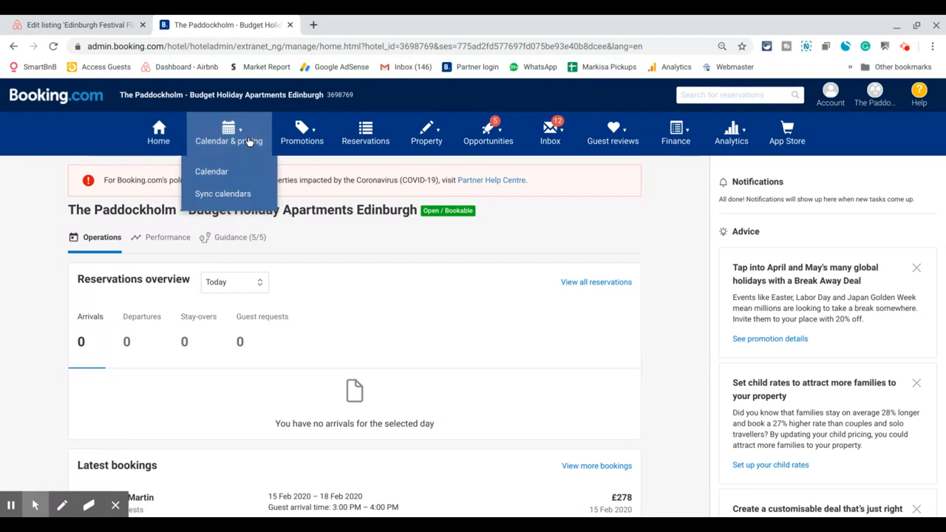
pyautogui.click(233, 196)
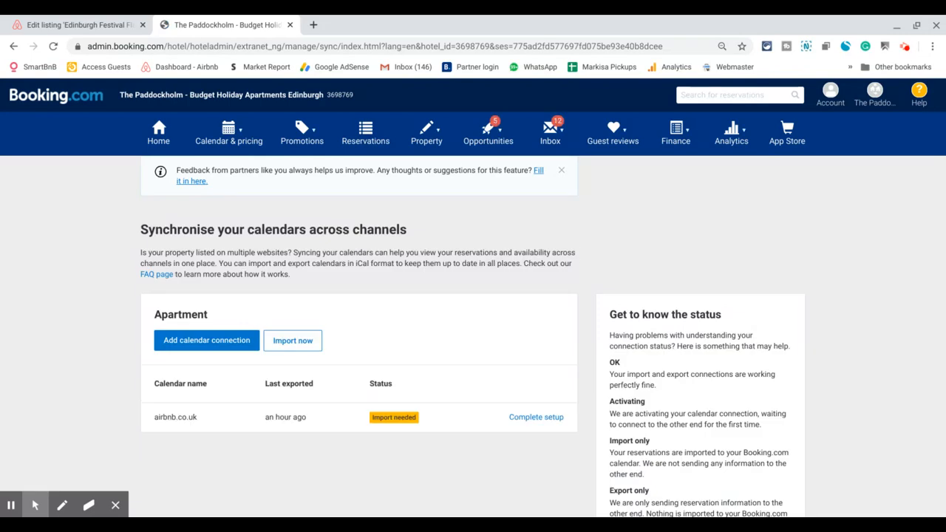
pyautogui.scroll(-1, 473, 298)
pyautogui.scroll(-2, 184, 239)
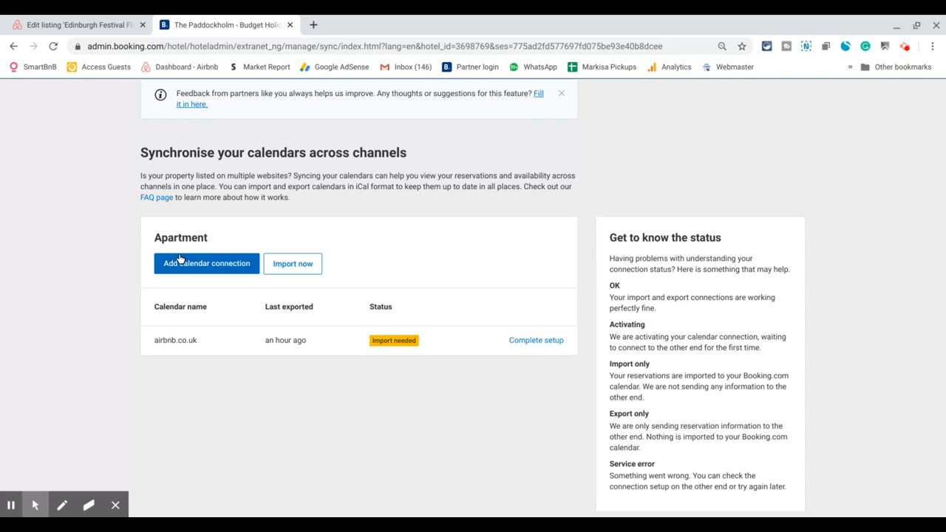
# Start a new calendar connection and paste in the Airbnb iCal link.
pyautogui.click(191, 266)
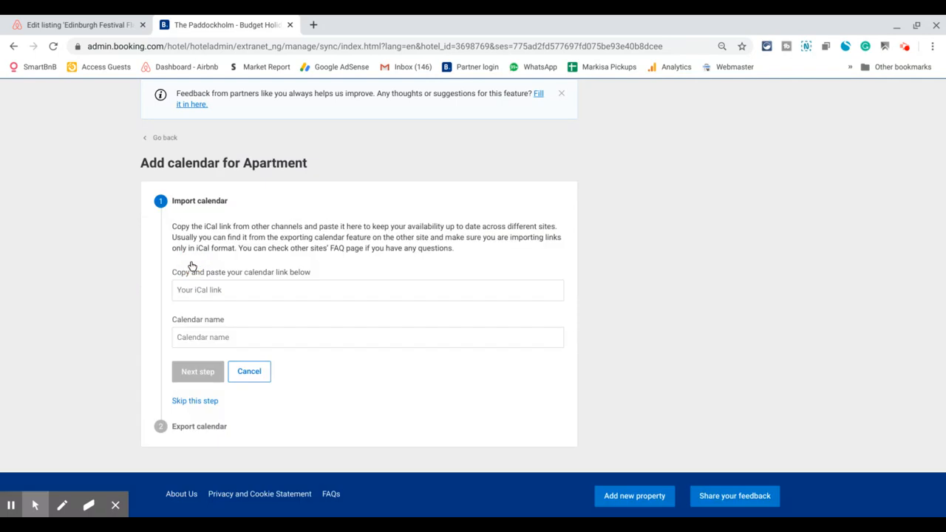
pyautogui.click(225, 286)
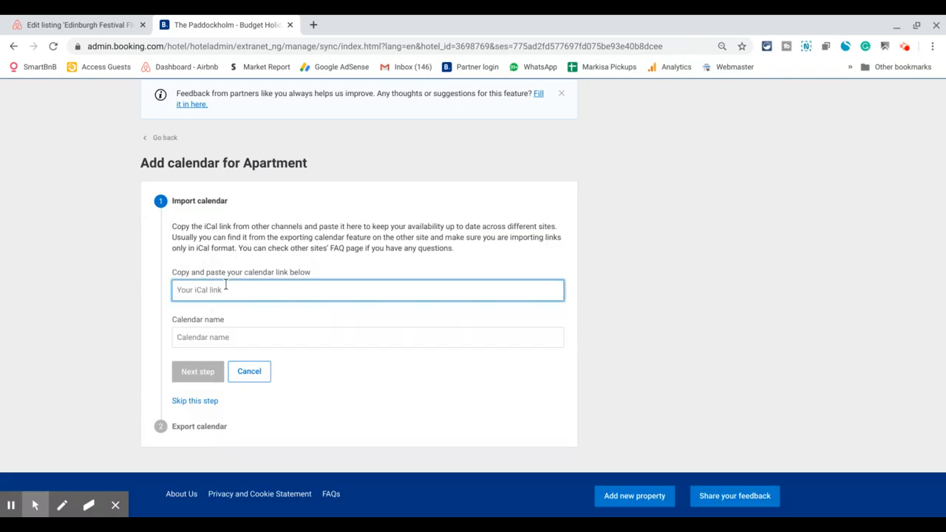
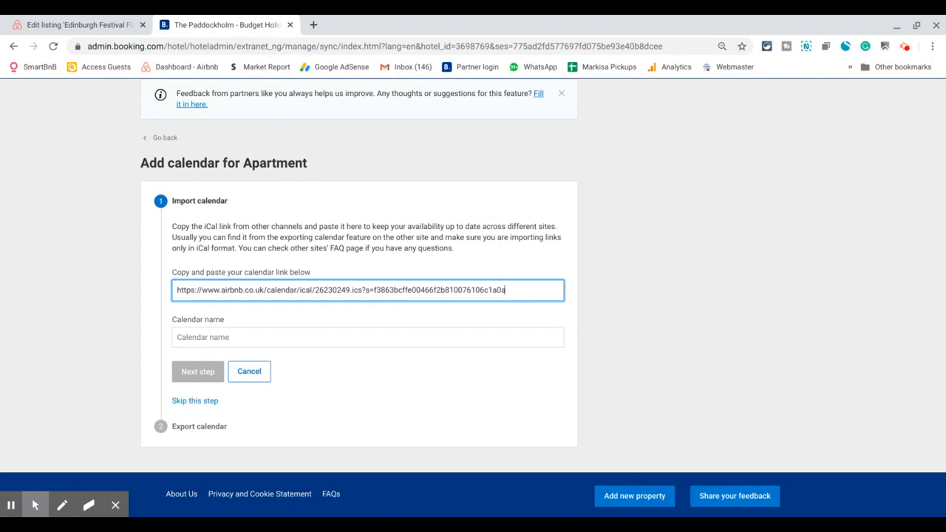
# Name the imported calendar 'airbnb Calendar'.
pyautogui.click(225, 336)
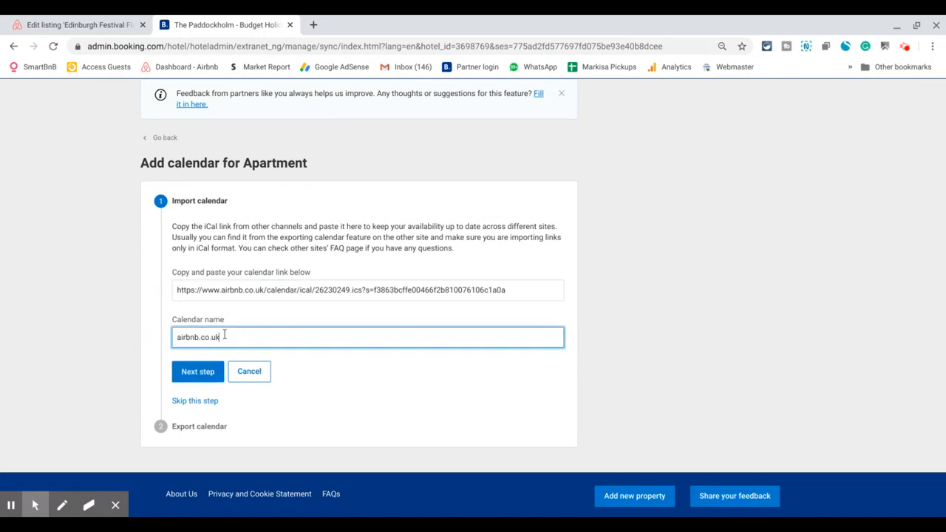
pyautogui.press('BackSpace')
pyautogui.press('BackSpace')
pyautogui.press('BackSpace')
pyautogui.press('BackSpace')
pyautogui.press('BackSpace')
pyautogui.press('BackSpace')
pyautogui.write('Cand')
pyautogui.press('BackSpace')
pyautogui.press('BackSpace')
pyautogui.write('lendar')
# Submit the import, copy Booking.com's calendar link, and finish the connection setup.
pyautogui.click(214, 372)
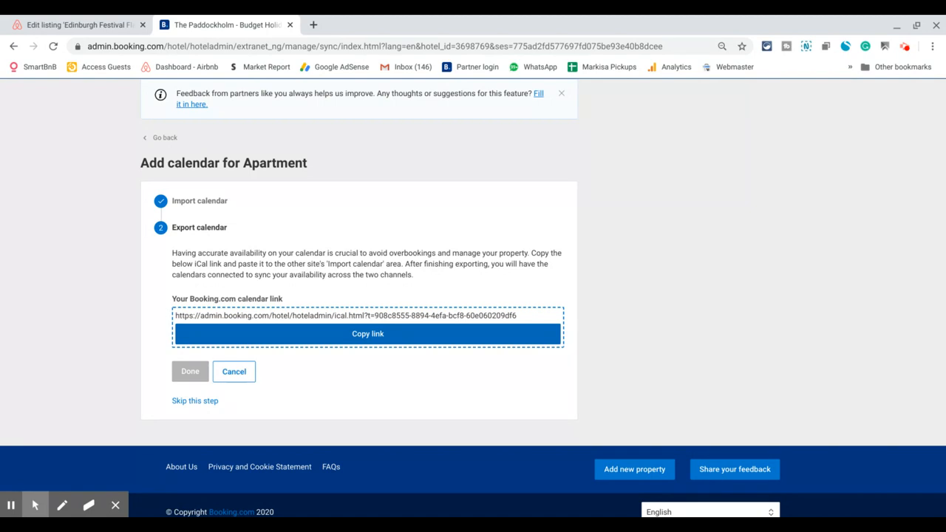
pyautogui.click(267, 336)
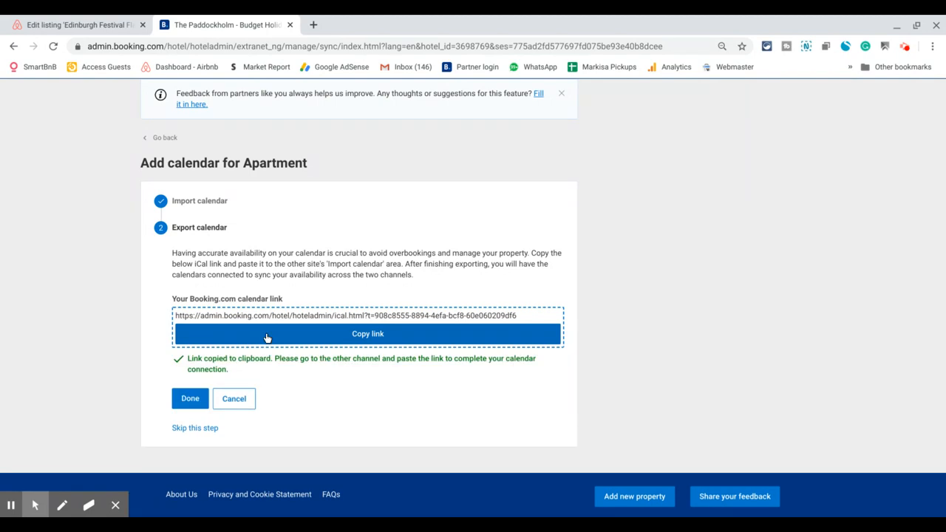
pyautogui.click(192, 399)
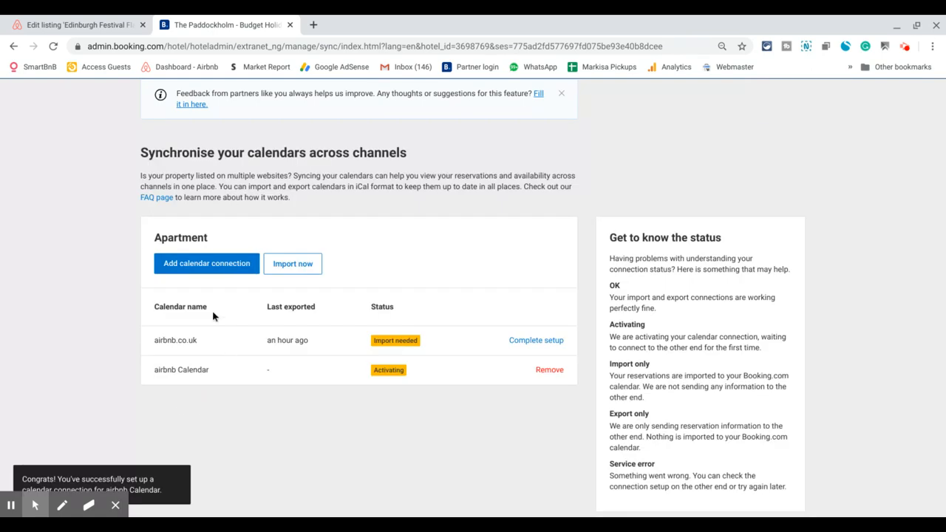
pyautogui.click(115, 23)
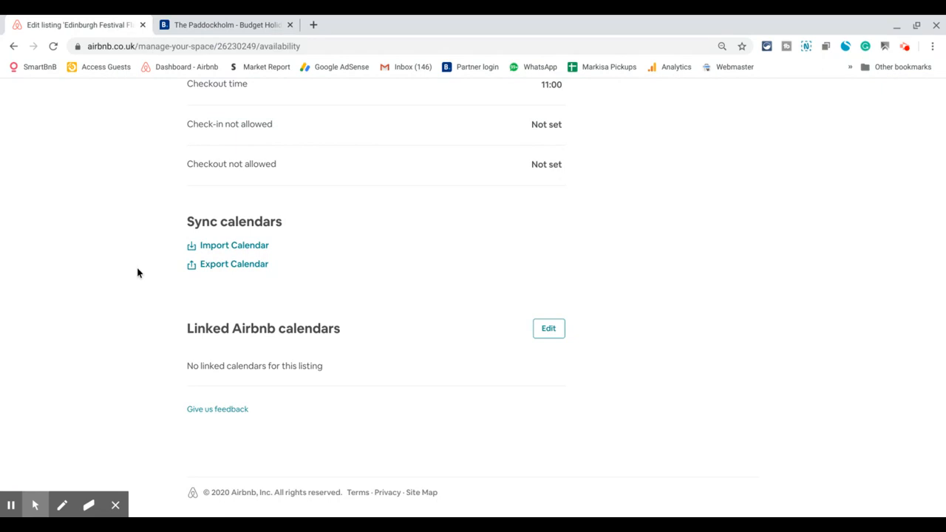
# Open Airbnb's Import Calendar form and paste the Booking.com calendar link.
pyautogui.scroll(1, 138, 272)
pyautogui.scroll(1, 137, 273)
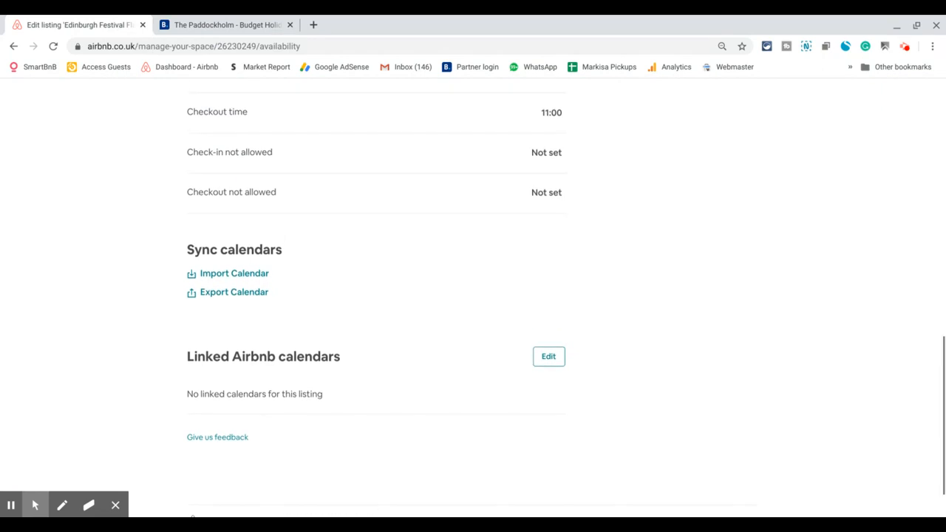
pyautogui.click(223, 274)
pyautogui.click(354, 253)
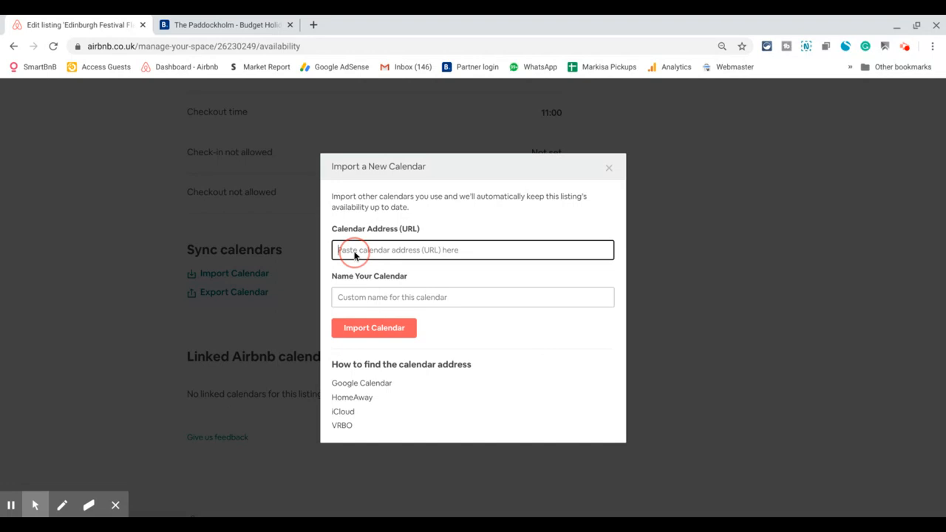
pyautogui.hotkey('ctrl', 'v')
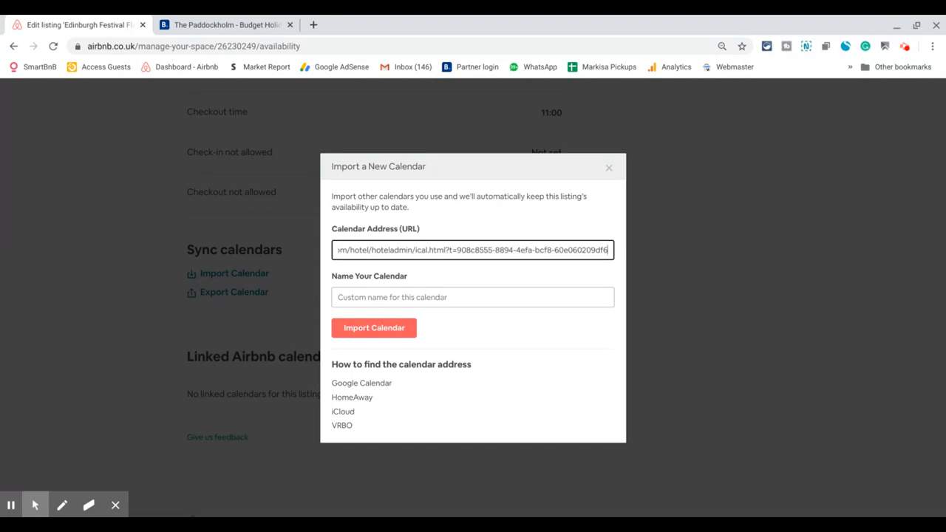
# Name the imported calendar 'Booking.com Calendar'.
pyautogui.click(377, 297)
pyautogui.write('Booking,com')
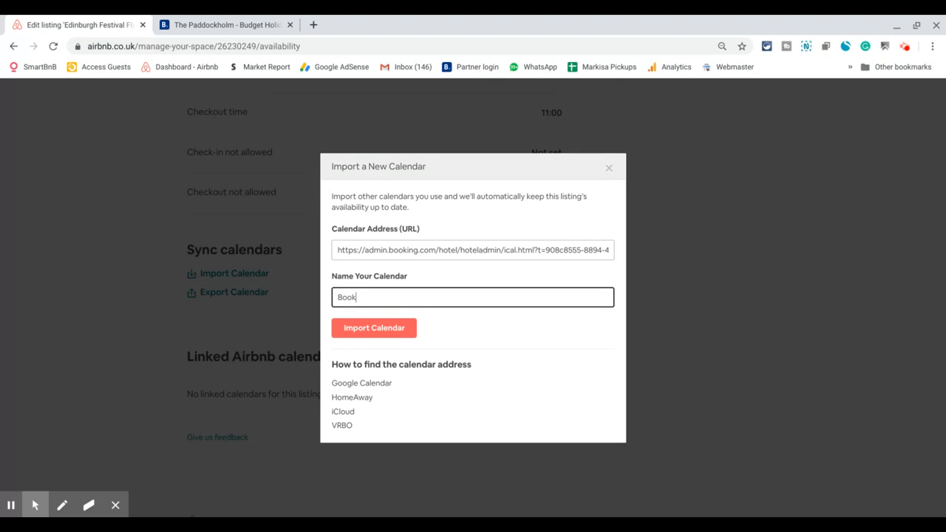
pyautogui.press('BackSpace')
pyautogui.press('BackSpace')
pyautogui.press('BackSpace')
pyautogui.write('.com Calendar')
# Import the Booking.com Calendar into the listing, then manually refresh it.
pyautogui.click(396, 325)
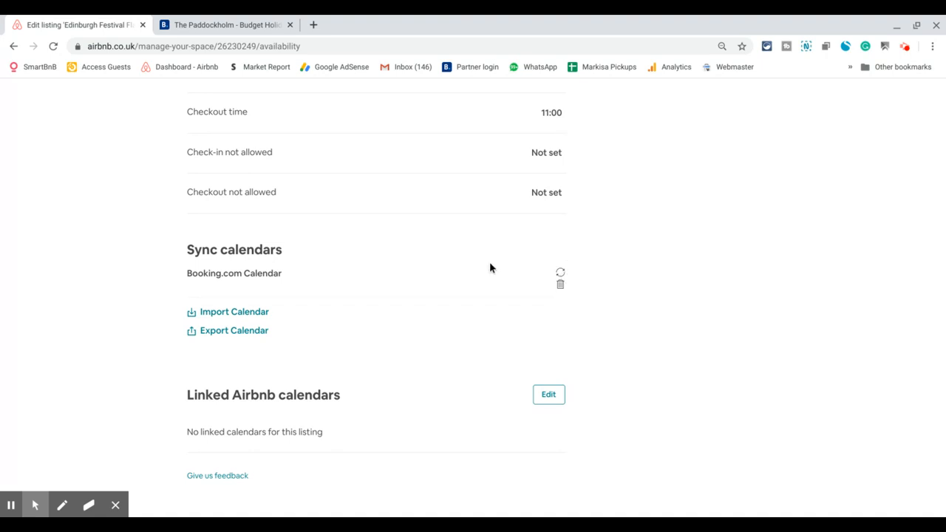
pyautogui.click(561, 274)
# Reload Booking.com's Sync calendars page and run Import now so airbnb Calendar shows OK.
pyautogui.click(254, 26)
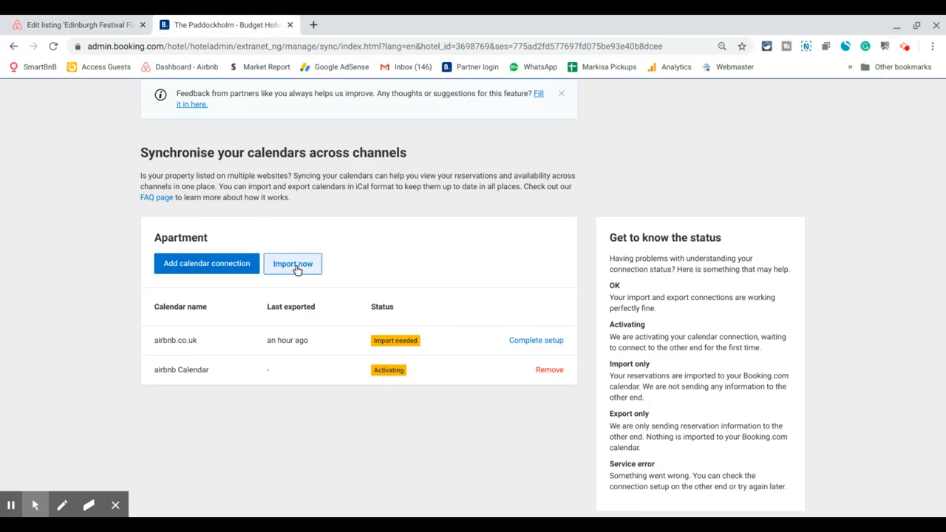
pyautogui.scroll(1, 216, 148)
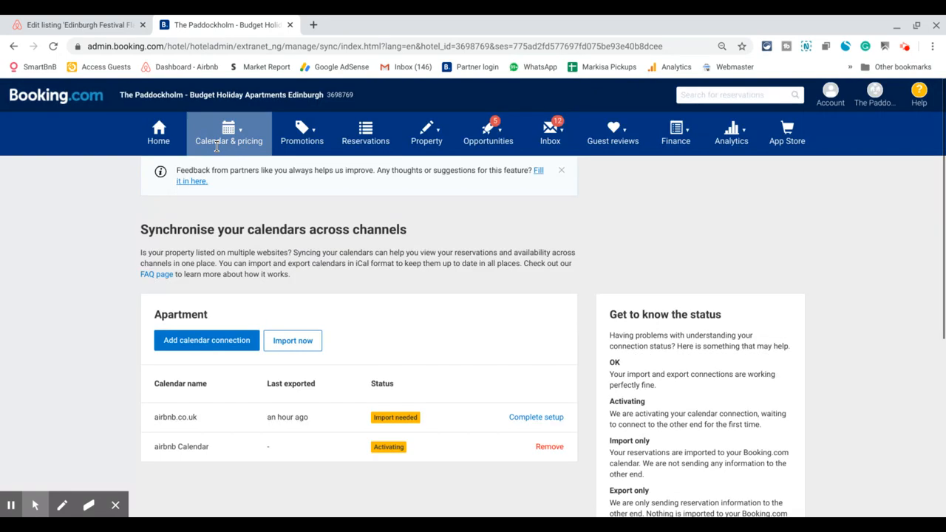
pyautogui.click(230, 144)
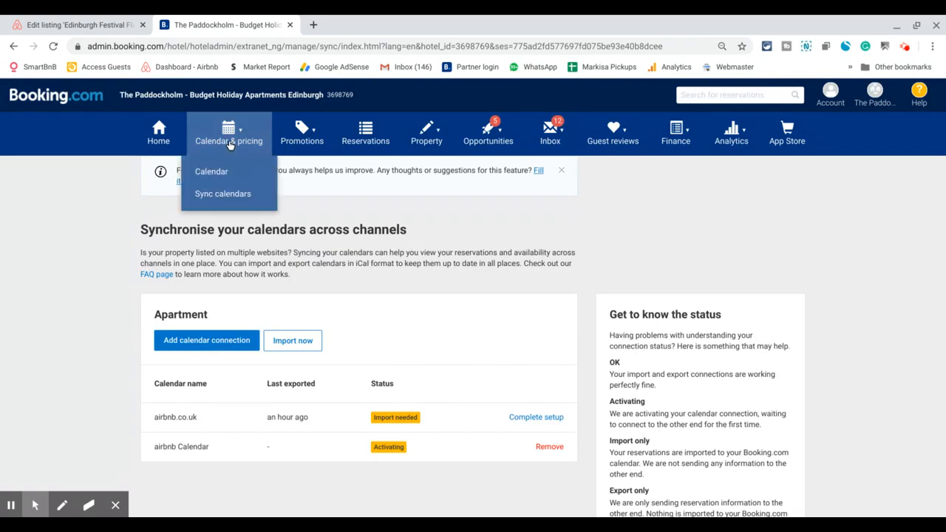
pyautogui.click(220, 194)
pyautogui.scroll(-2, 281, 283)
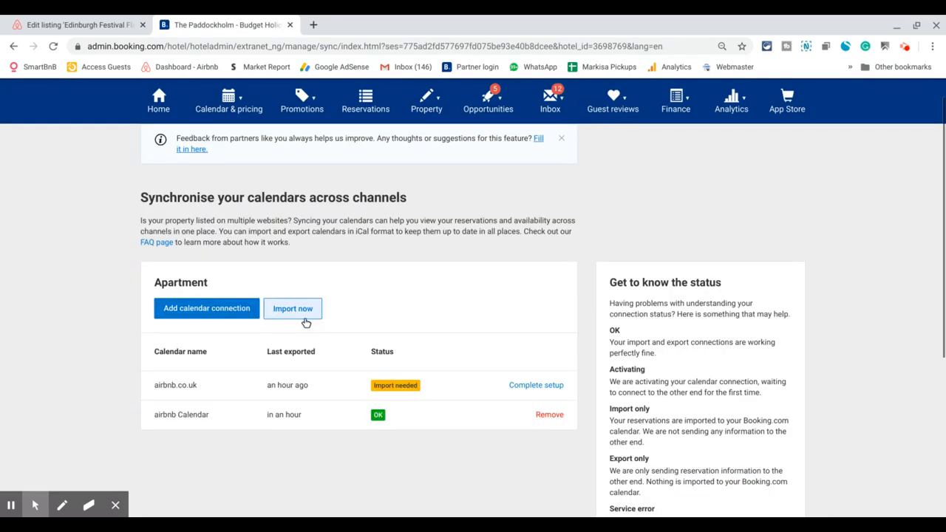
pyautogui.click(305, 318)
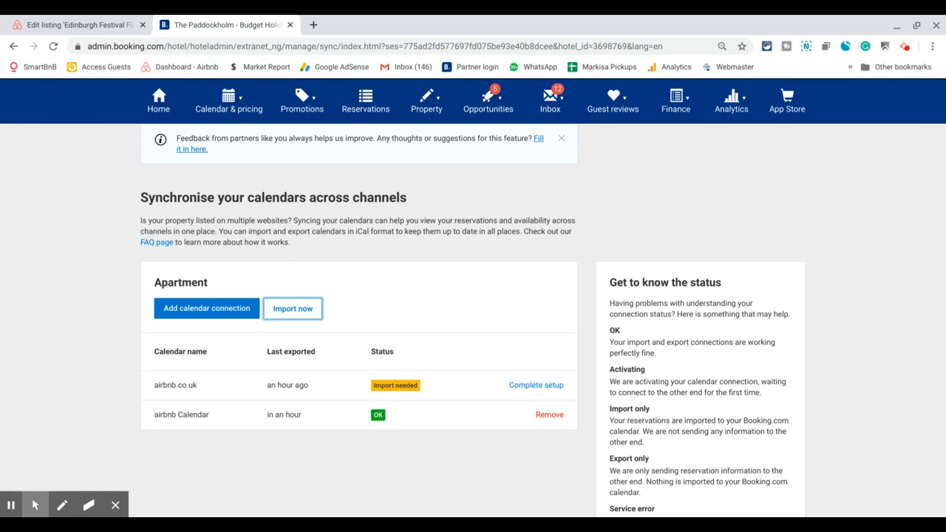
pyautogui.click(102, 25)
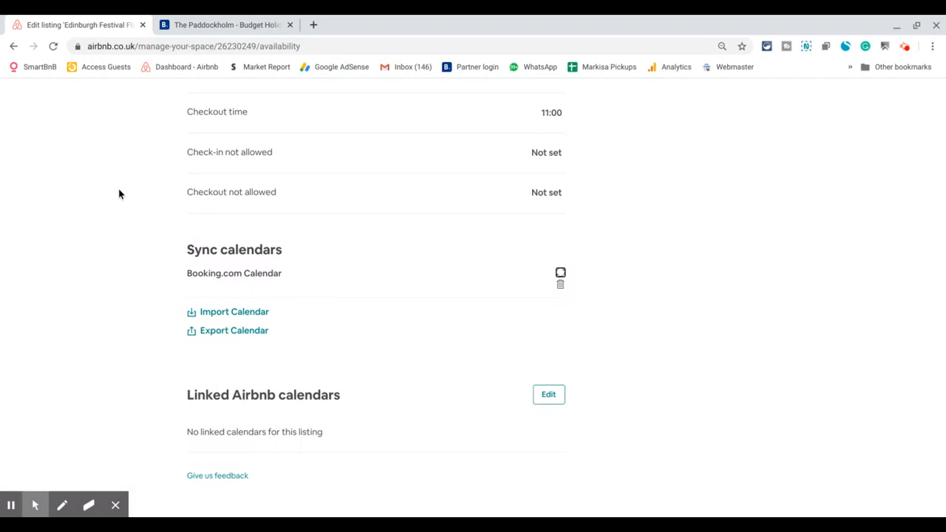
pyautogui.scroll(-1, 120, 194)
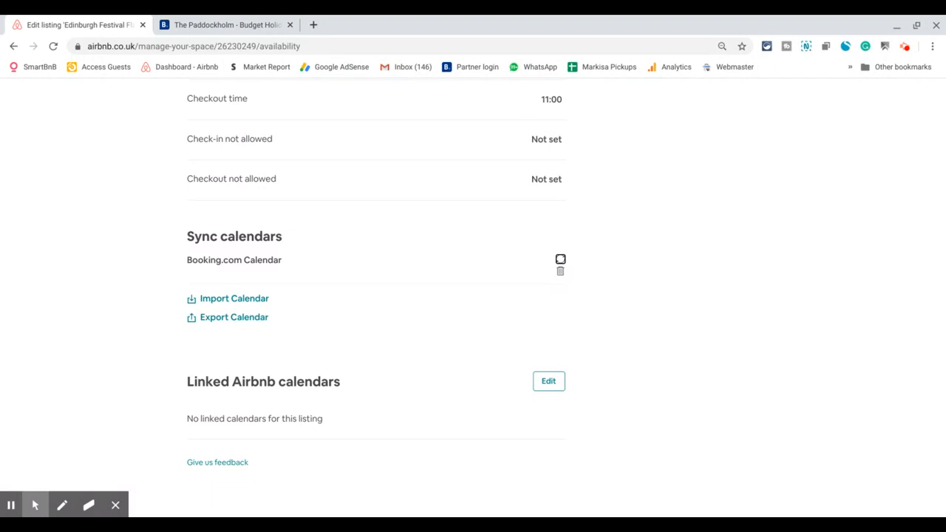
pyautogui.scroll(-1, 473, 288)
pyautogui.scroll(4, 169, 133)
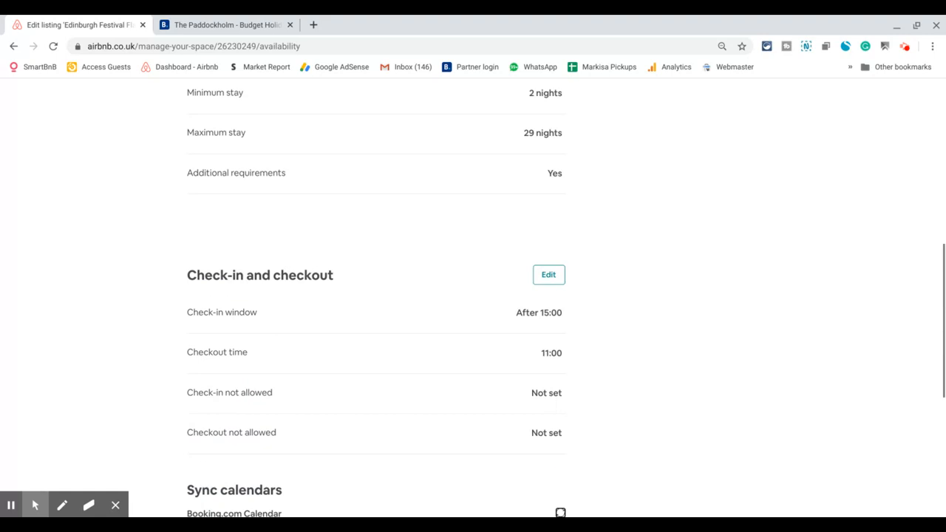
pyautogui.scroll(-1, 147, 209)
pyautogui.scroll(-2, 148, 209)
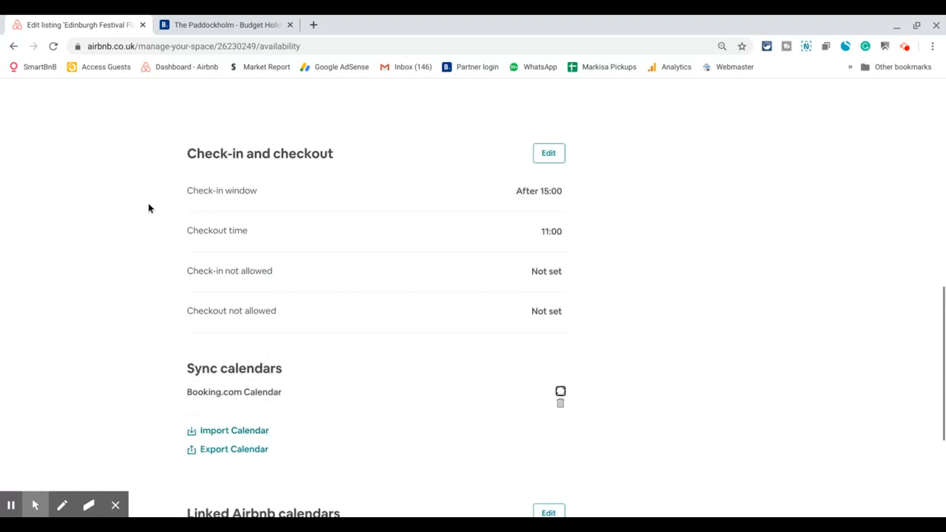